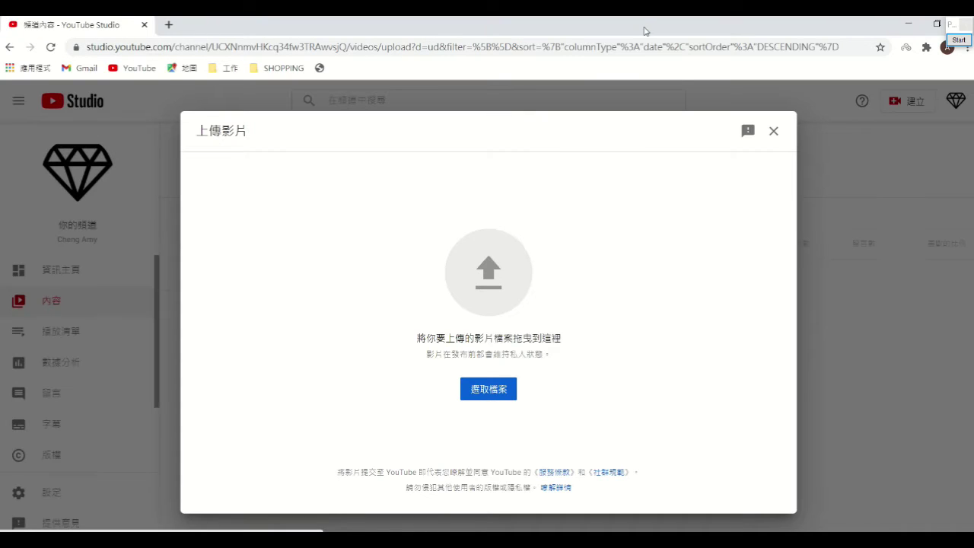
Shrink the browser to reveal the desktop, upload the Produce2 video file from it, and maximize the browser again
{"action": "double_click", "coordinate": [635, 30]}
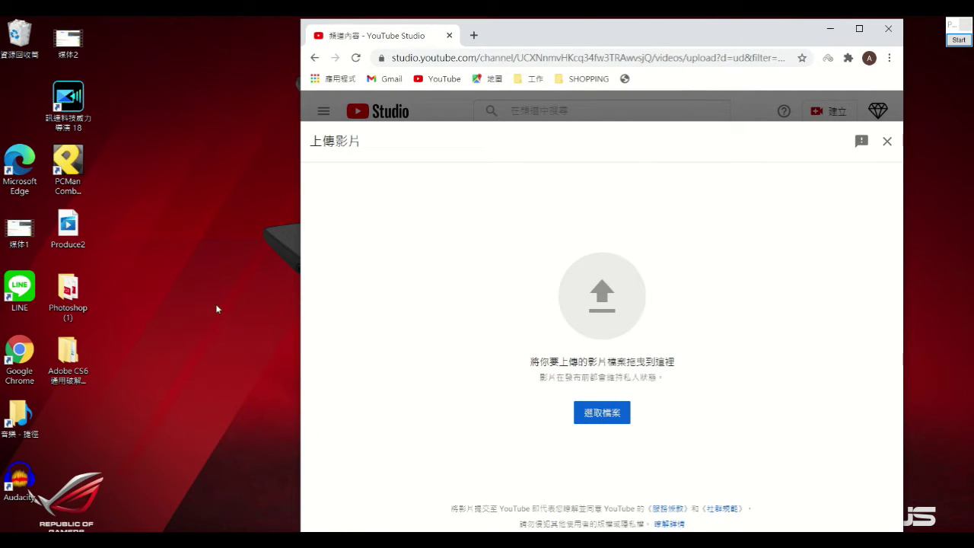
{"action": "left_click_drag", "start_coordinate": [80, 234], "coordinate": [597, 297]}
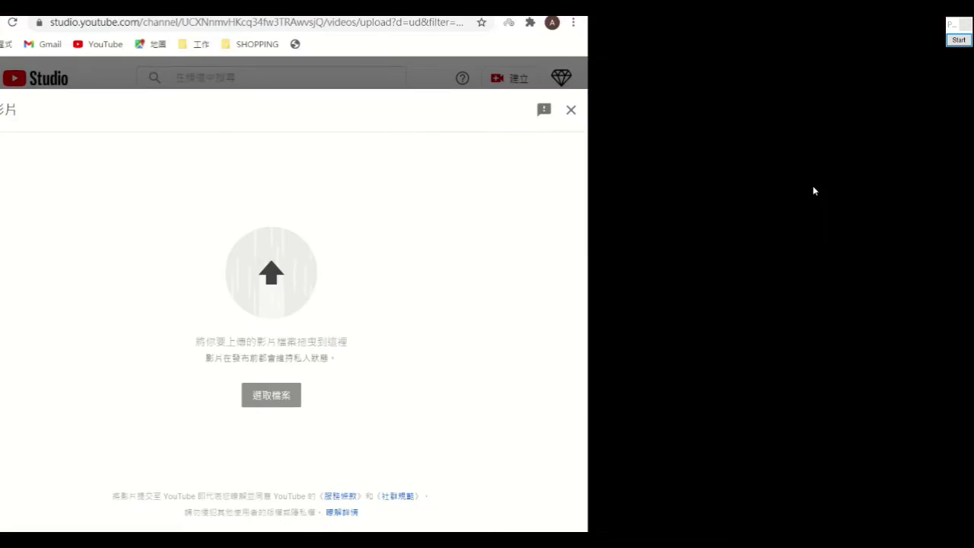
{"action": "key", "text": "super+Up"}
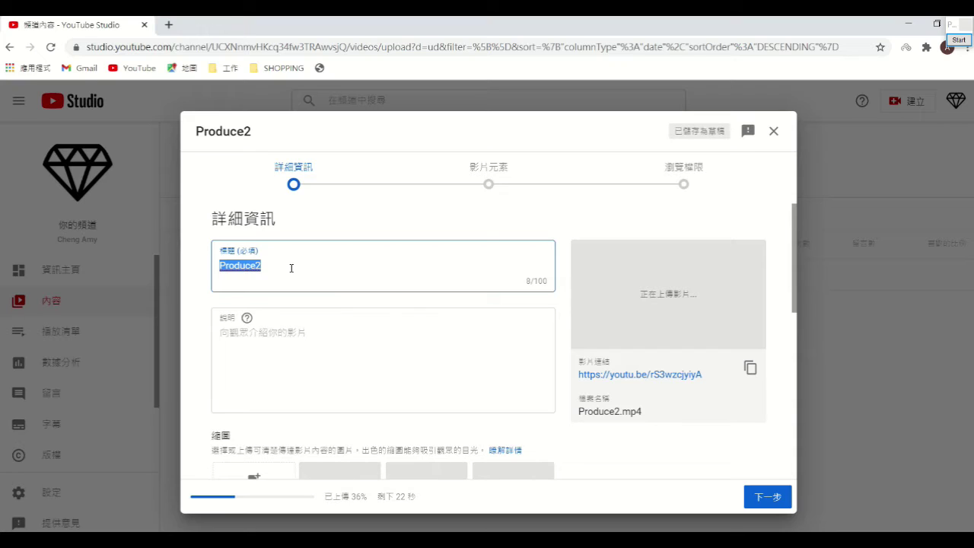
Replace the video's title with "Pointofix軟體下載與操作"
{"action": "key", "text": "BackSpace"}
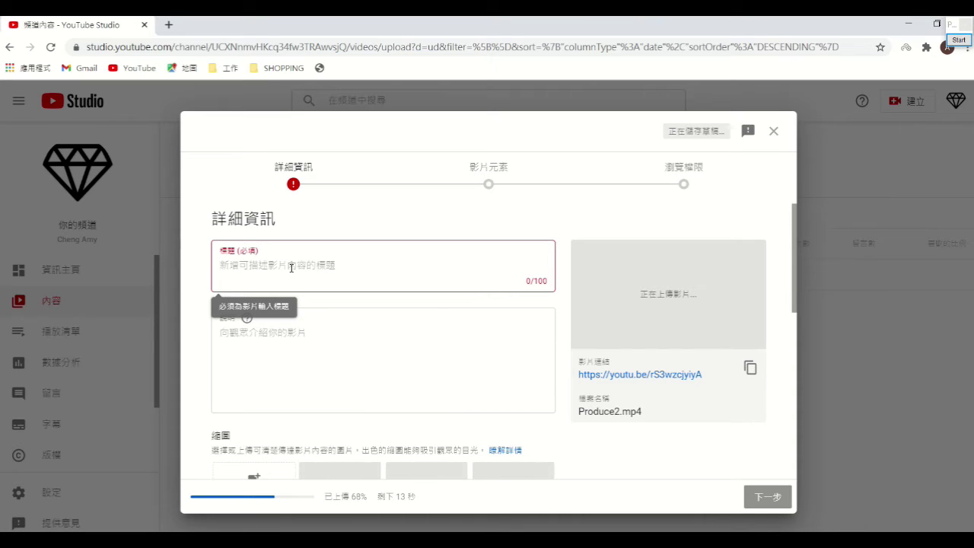
{"action": "type", "text": "P"}
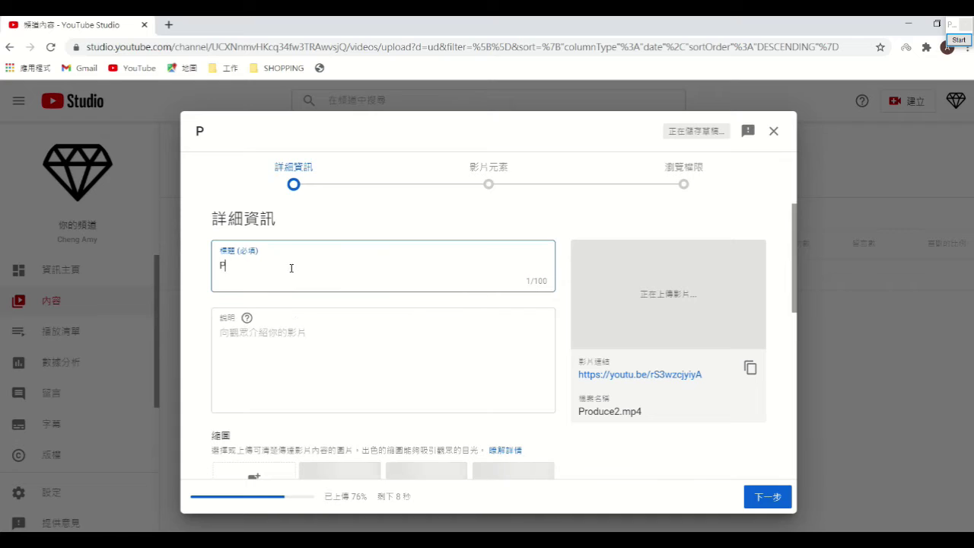
{"action": "type", "text": "ointofix"}
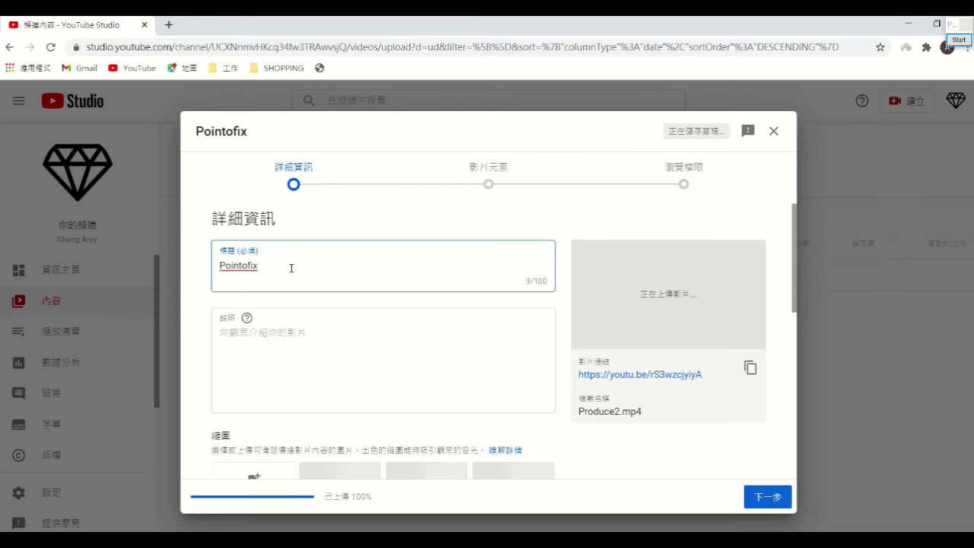
{"action": "type", "text": "軟體"}
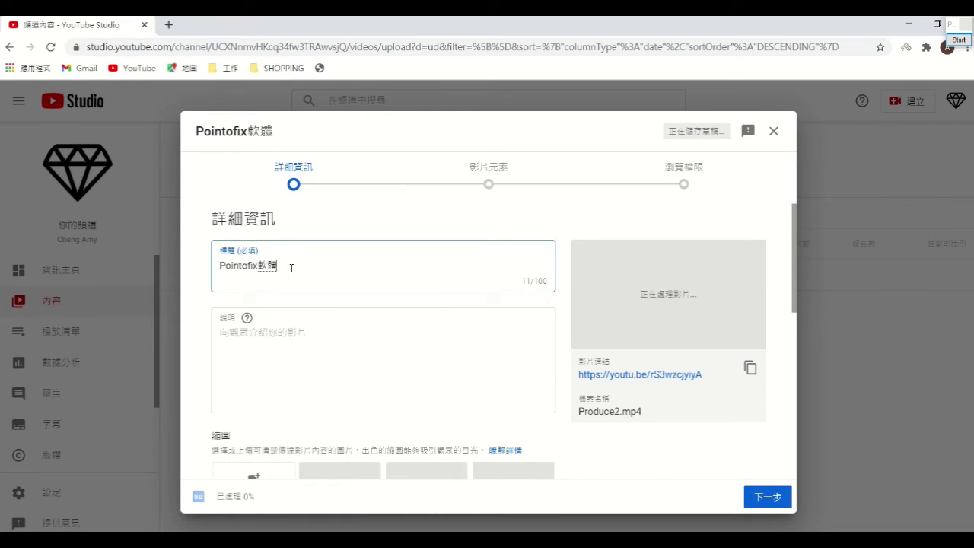
{"action": "type", "text": "下載與操作"}
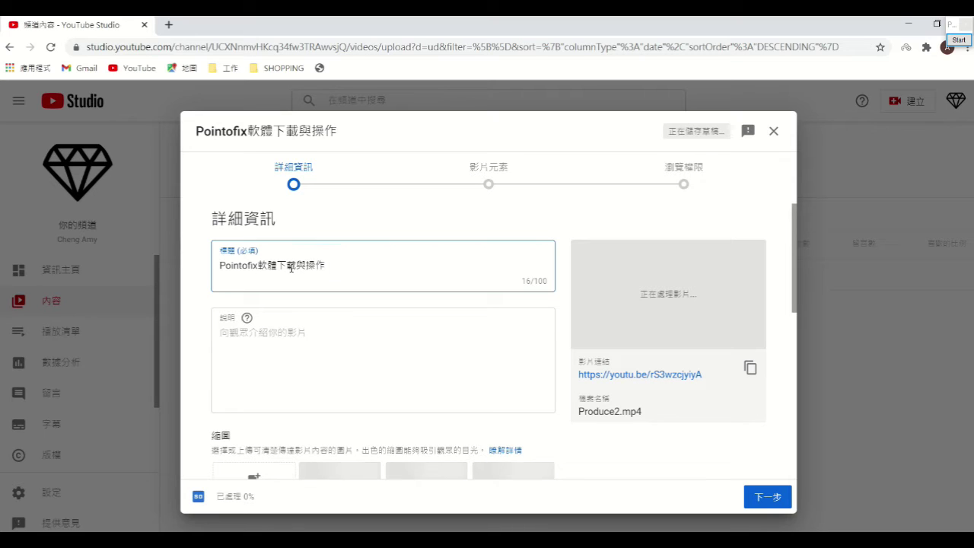
{"action": "key", "text": "Left"}
{"action": "key", "text": "Left"}
{"action": "key", "text": "Left"}
{"action": "key", "text": "Left"}
{"action": "key", "text": "Left"}
{"action": "key", "text": "Left"}
Look over the description and thumbnail sections, and open the playlist selection to browse the existing playlists
{"action": "left_click", "coordinate": [227, 342]}
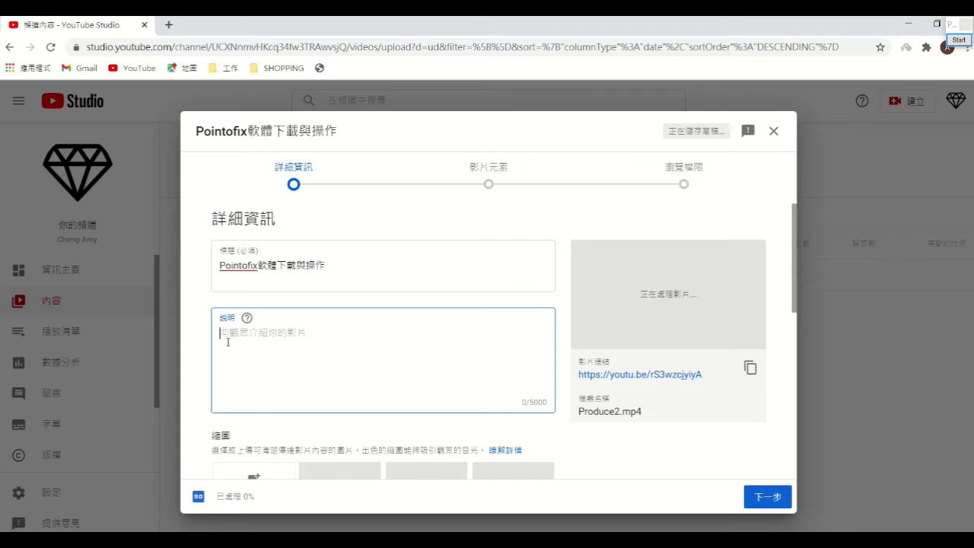
{"action": "scroll", "coordinate": [228, 342], "scroll_direction": "down", "scroll_amount": 1}
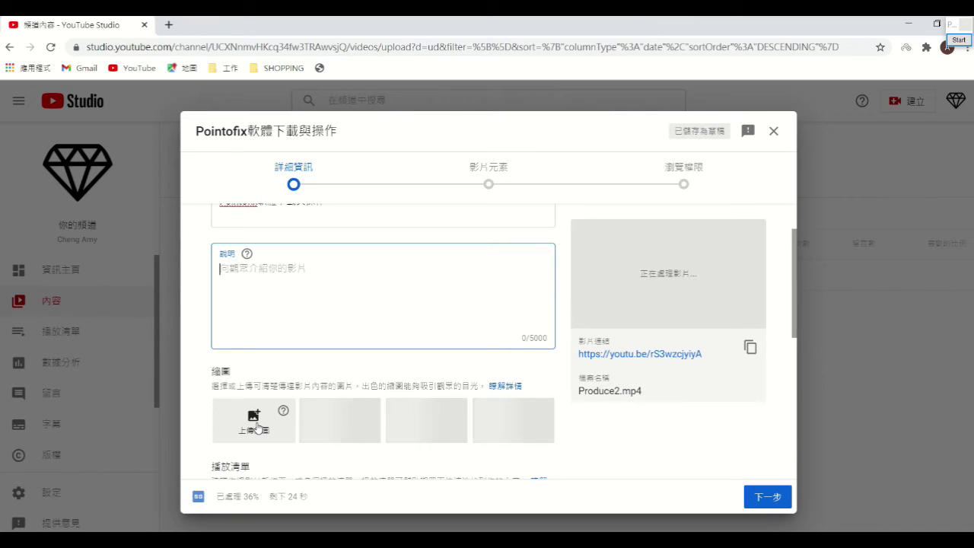
{"action": "scroll", "coordinate": [327, 346], "scroll_direction": "down", "scroll_amount": 3}
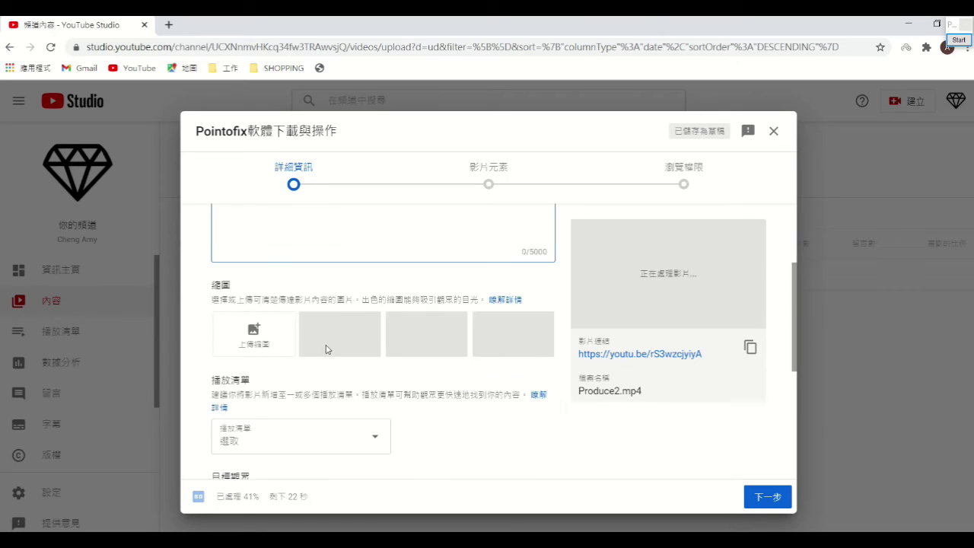
{"action": "left_click", "coordinate": [331, 336]}
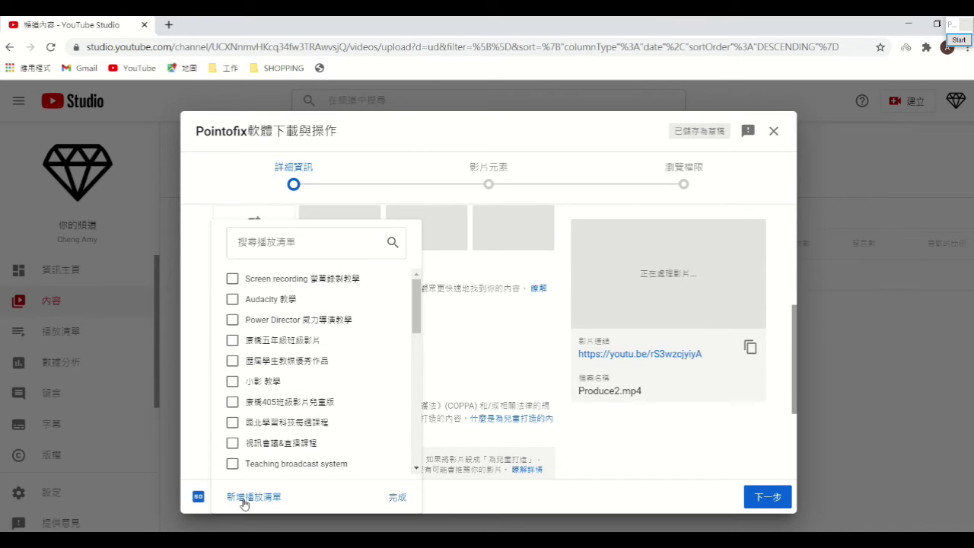
{"action": "scroll", "coordinate": [412, 300], "scroll_direction": "down", "scroll_amount": 1}
{"action": "scroll", "coordinate": [412, 301], "scroll_direction": "up", "scroll_amount": 1}
{"action": "scroll", "coordinate": [410, 297], "scroll_direction": "down", "scroll_amount": 6}
{"action": "scroll", "coordinate": [409, 293], "scroll_direction": "up", "scroll_amount": 6}
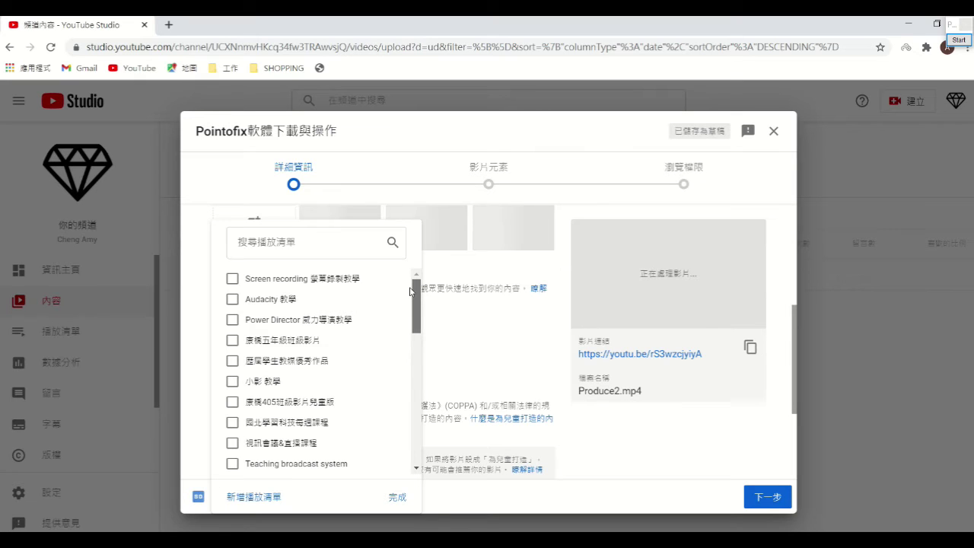
Try assigning the video to the Power Point 教學 playlist and clear that selection
{"action": "scroll", "coordinate": [409, 304], "scroll_direction": "down", "scroll_amount": 2}
{"action": "left_click_drag", "start_coordinate": [410, 323], "coordinate": [411, 354]}
{"action": "left_click", "coordinate": [233, 458]}
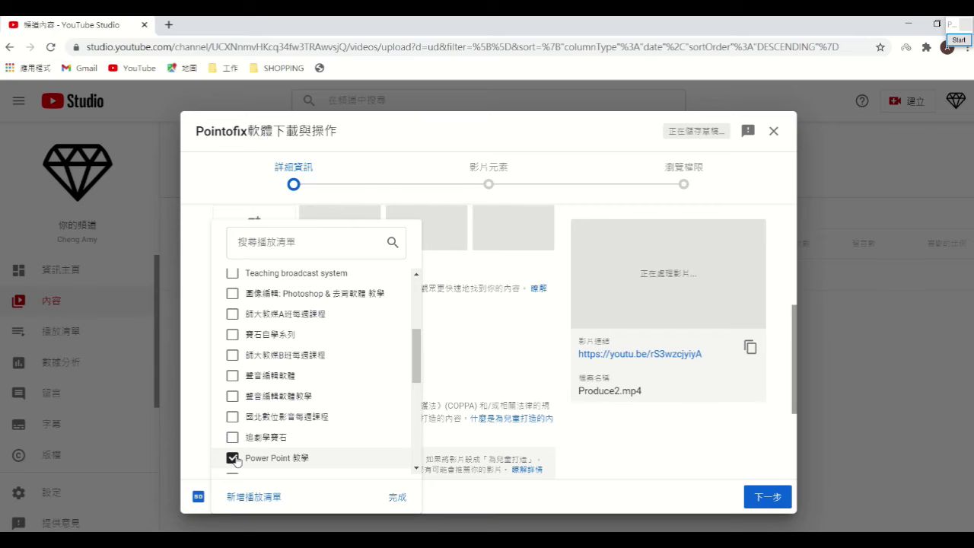
{"action": "left_click", "coordinate": [233, 458]}
Add the video to the "Screen recording 螢幕錄製教學" playlist and confirm the playlist selection
{"action": "left_click_drag", "start_coordinate": [414, 364], "coordinate": [405, 305]}
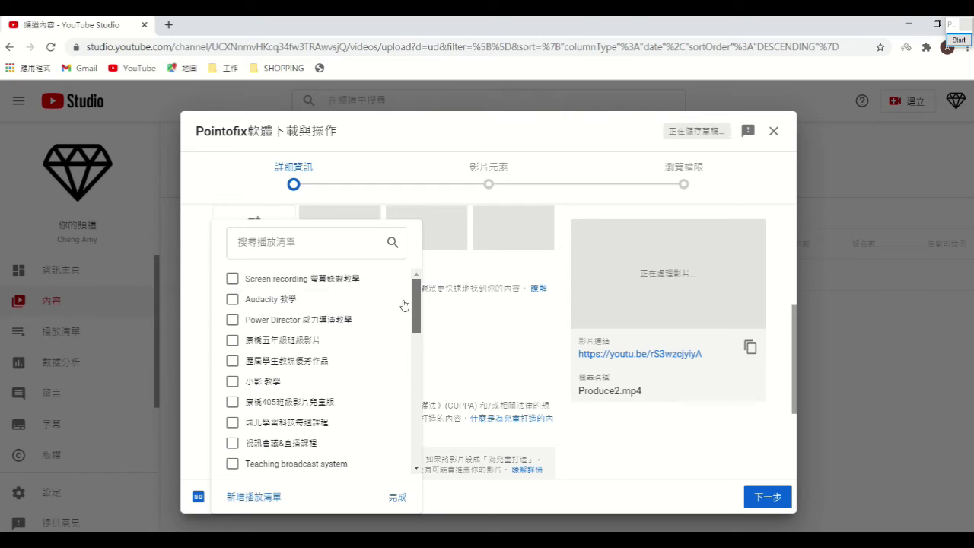
{"action": "left_click", "coordinate": [232, 278]}
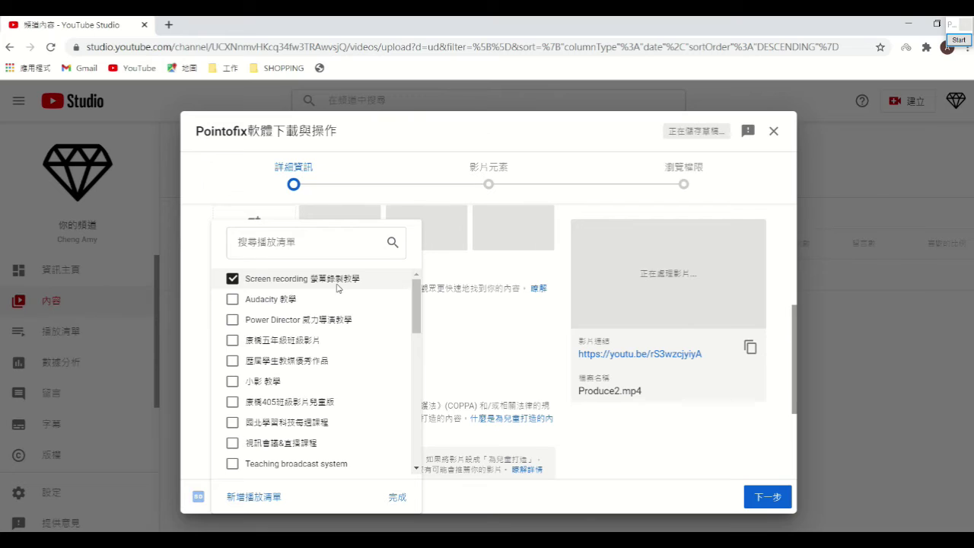
{"action": "left_click", "coordinate": [396, 496]}
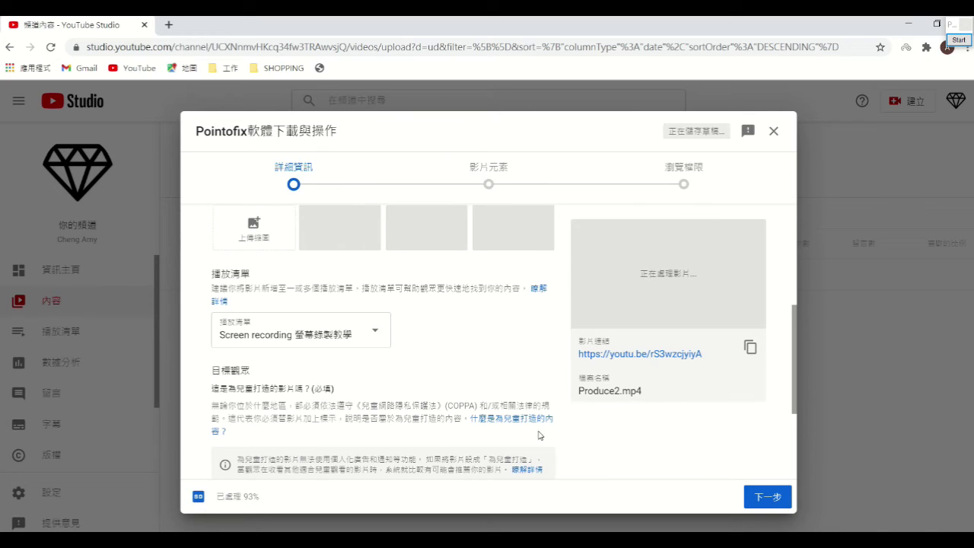
Review the video details, mark the video as not made for children, and continue to the video elements stage
{"action": "scroll", "coordinate": [500, 321], "scroll_direction": "up", "scroll_amount": 1}
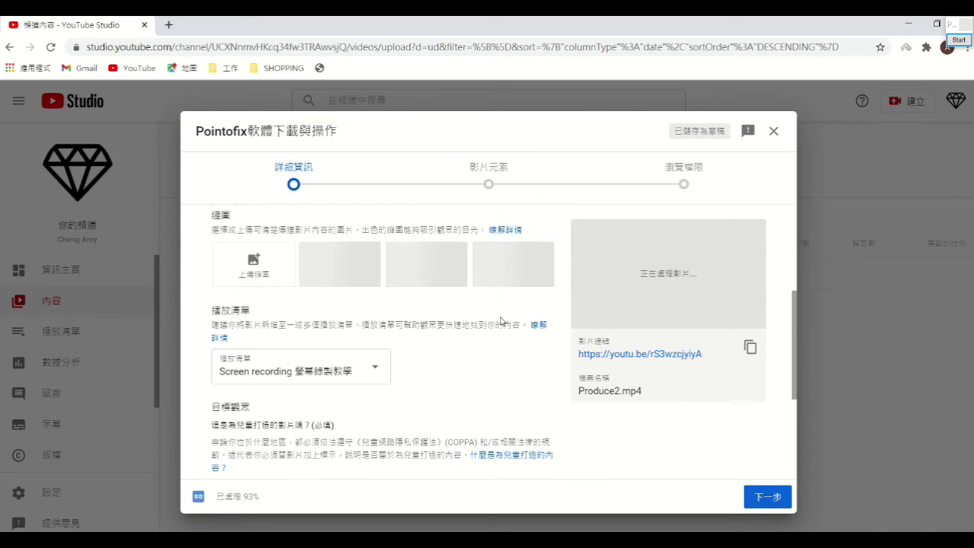
{"action": "scroll", "coordinate": [501, 321], "scroll_direction": "up", "scroll_amount": 2}
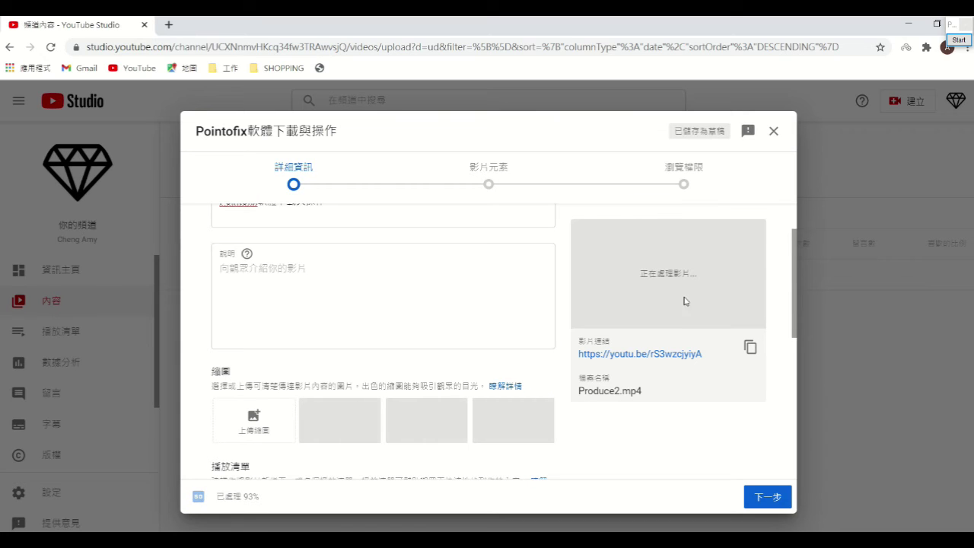
{"action": "scroll", "coordinate": [430, 301], "scroll_direction": "down", "scroll_amount": 3}
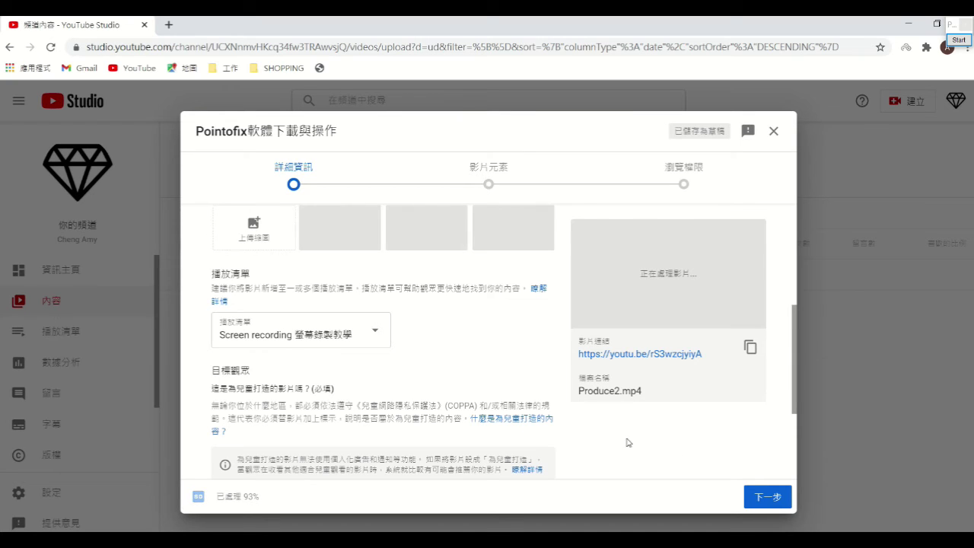
{"action": "left_click", "coordinate": [769, 498]}
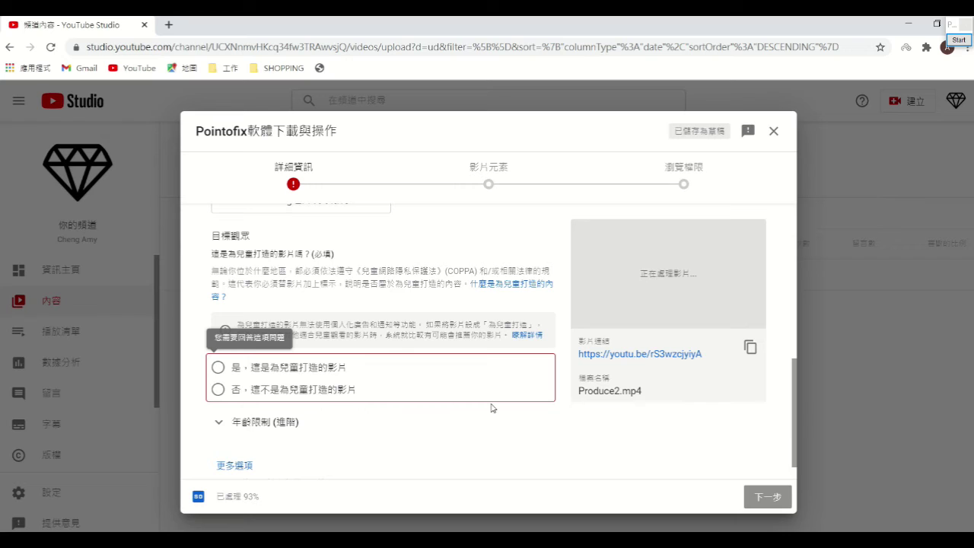
{"action": "left_click", "coordinate": [216, 389]}
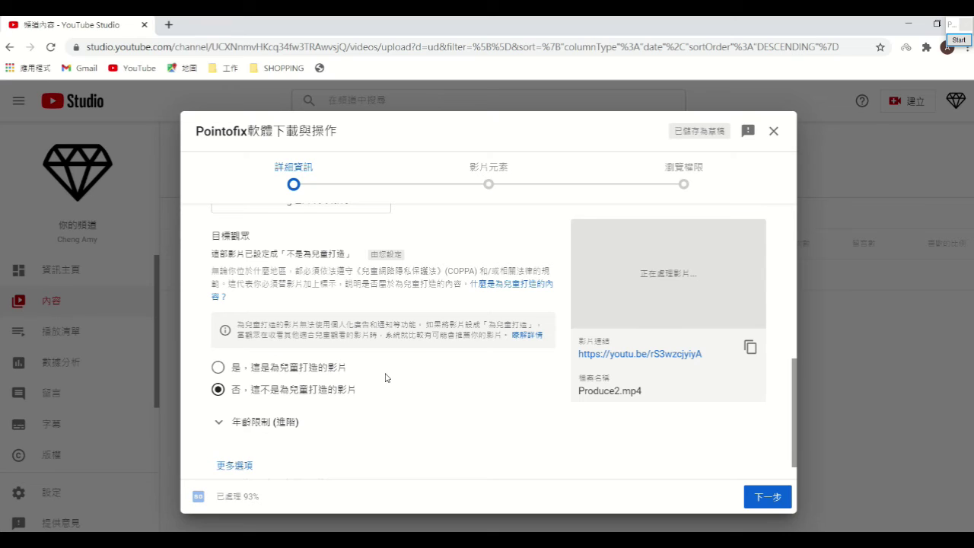
{"action": "left_click", "coordinate": [766, 495]}
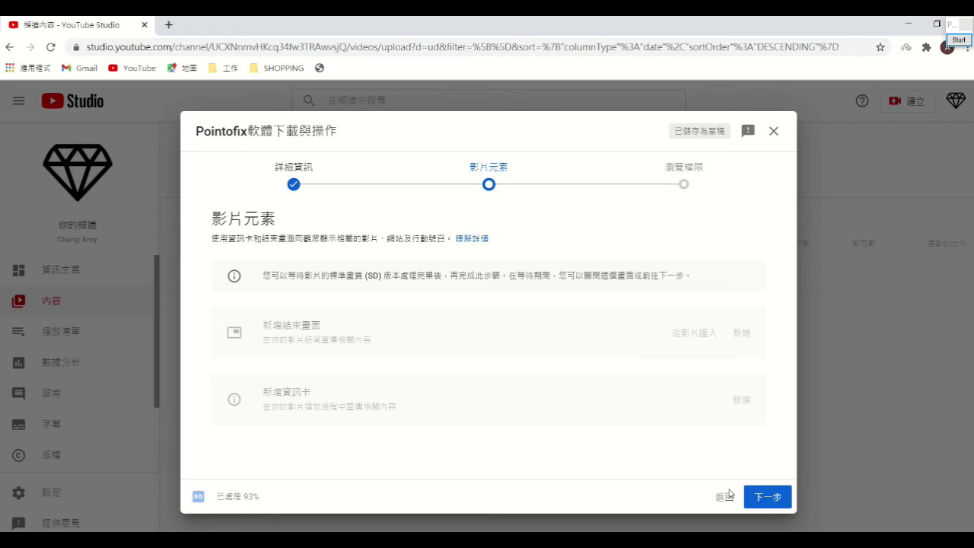
Skip the video elements, set the visibility to public (公開), and publish the video
{"action": "left_click", "coordinate": [766, 498]}
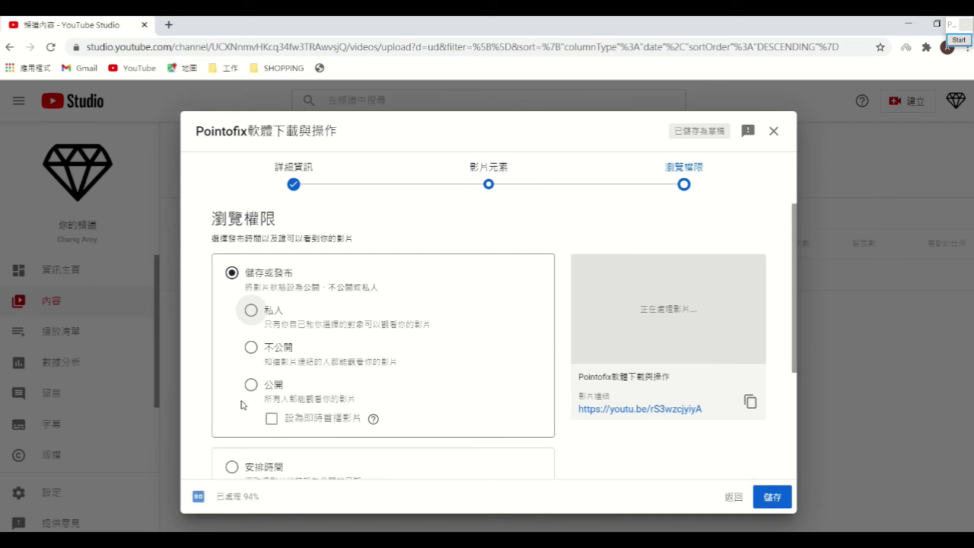
{"action": "scroll", "coordinate": [502, 360], "scroll_direction": "down", "scroll_amount": 1}
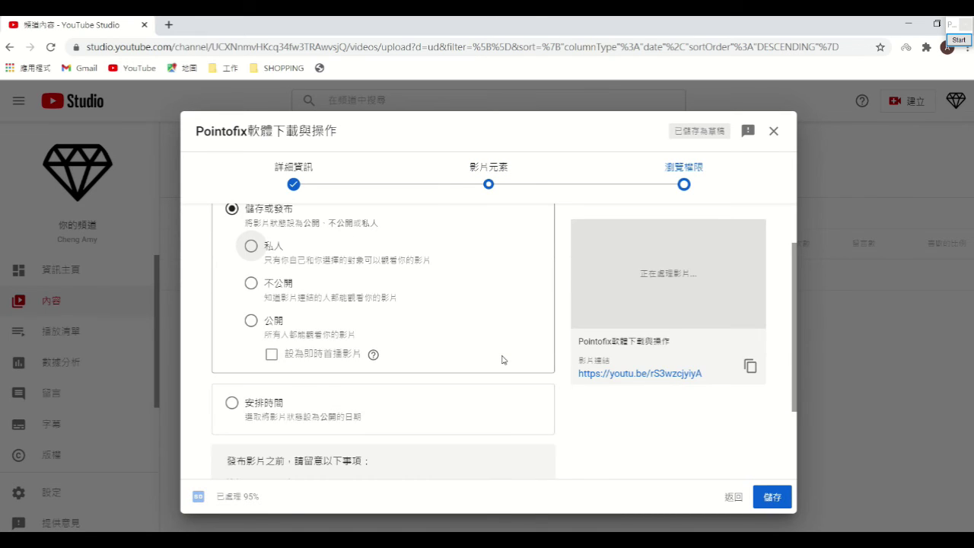
{"action": "scroll", "coordinate": [502, 360], "scroll_direction": "up", "scroll_amount": 1}
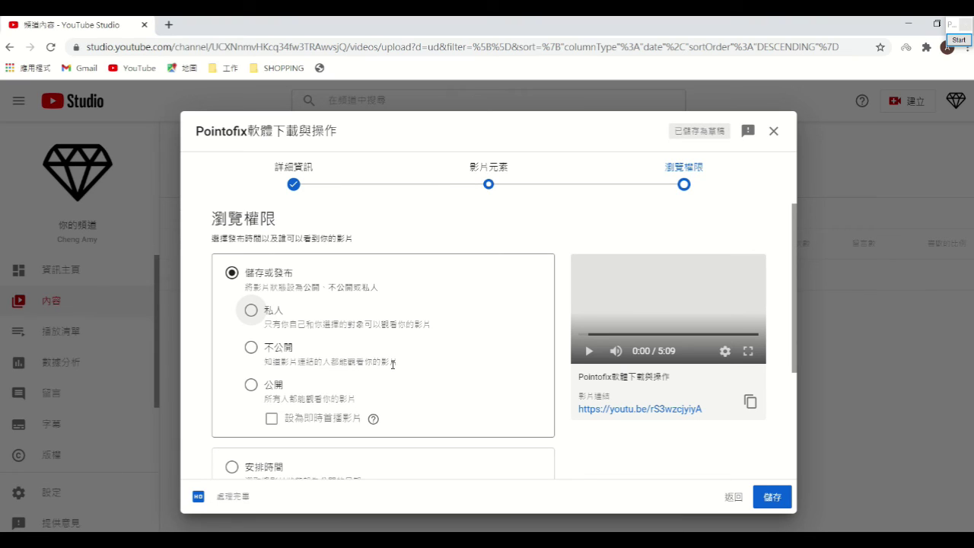
{"action": "left_click", "coordinate": [251, 384]}
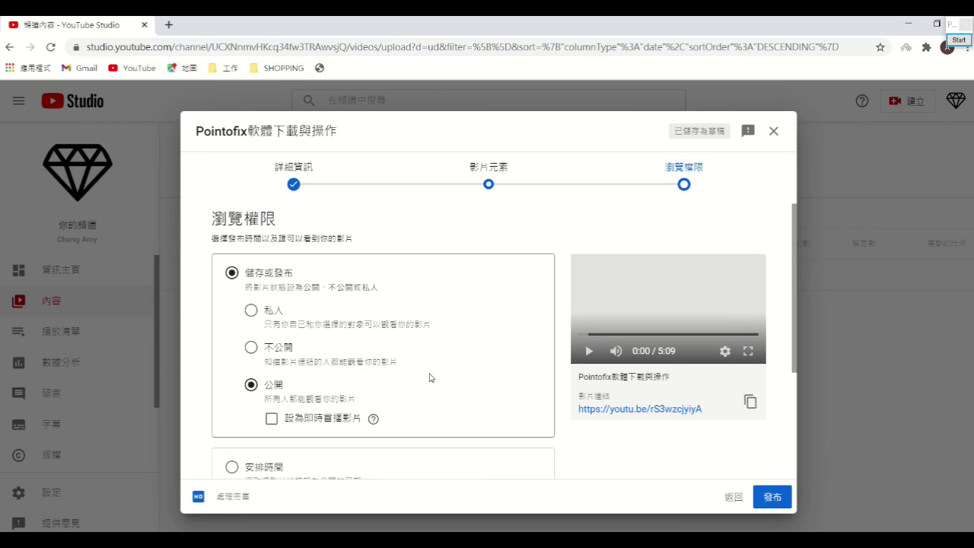
{"action": "scroll", "coordinate": [432, 381], "scroll_direction": "down", "scroll_amount": 1}
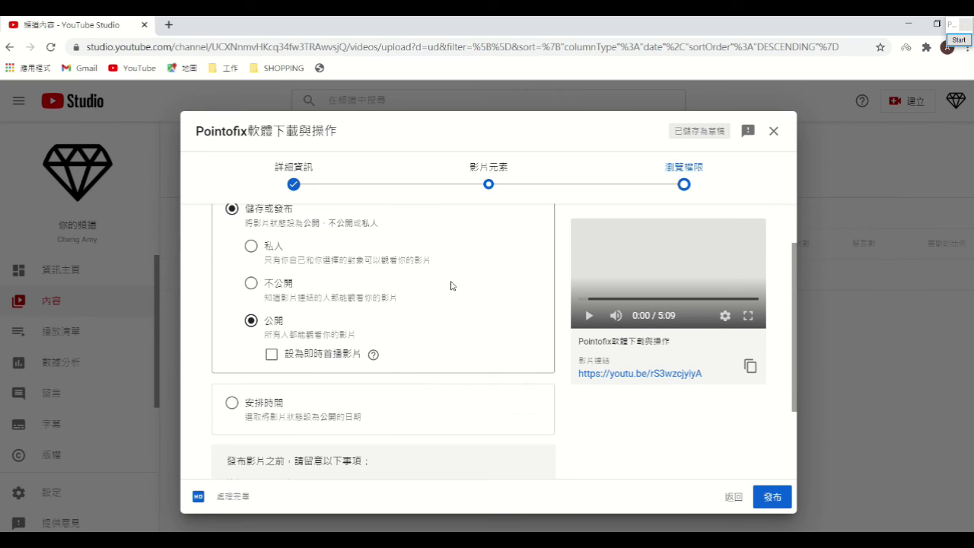
{"action": "left_click", "coordinate": [772, 498]}
{"action": "left_click", "coordinate": [765, 495]}
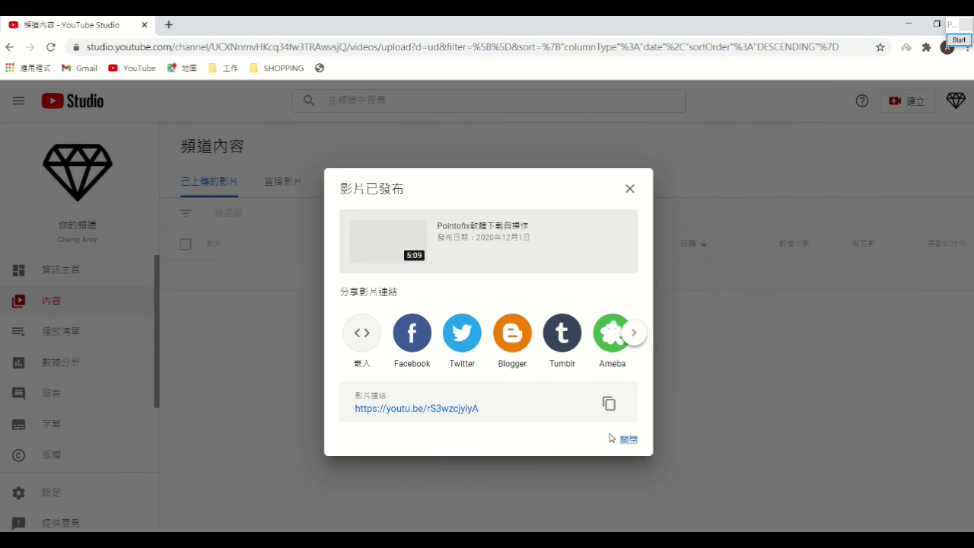
Open the published video's watch page from its share link and pause playback
{"action": "left_click", "coordinate": [434, 410]}
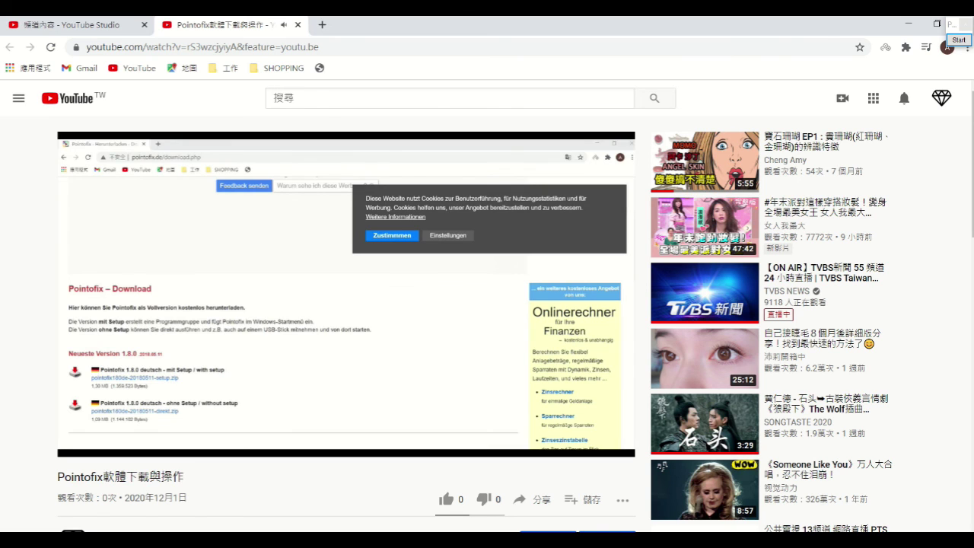
{"action": "left_click", "coordinate": [276, 355]}
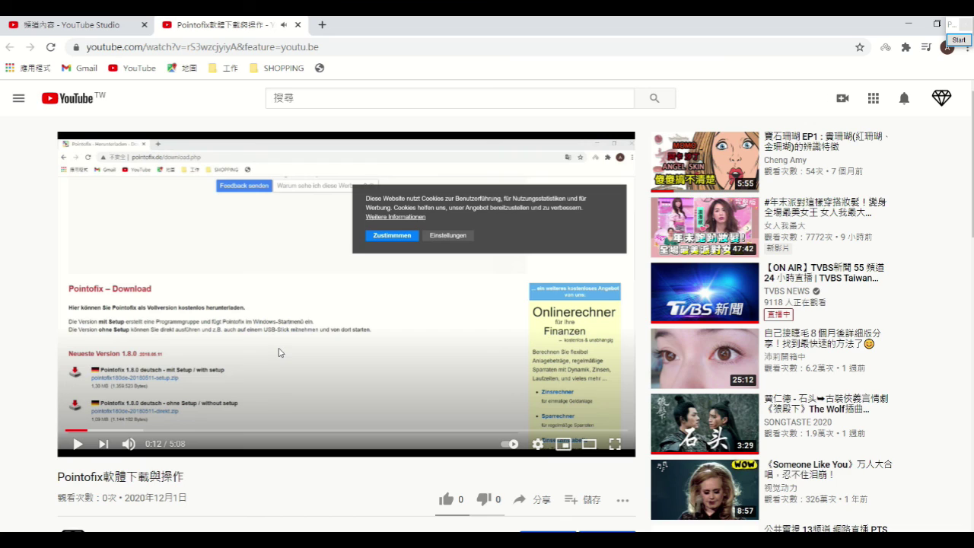